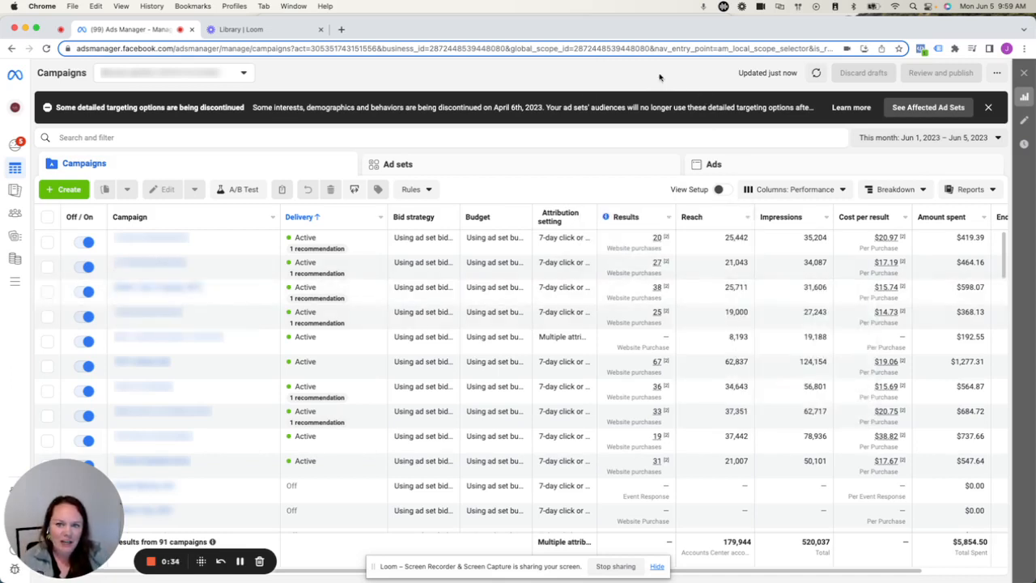
Step: Open the column customization for the campaign table, check the selected columns, and search the metrics for "purchase"
click(794, 193)
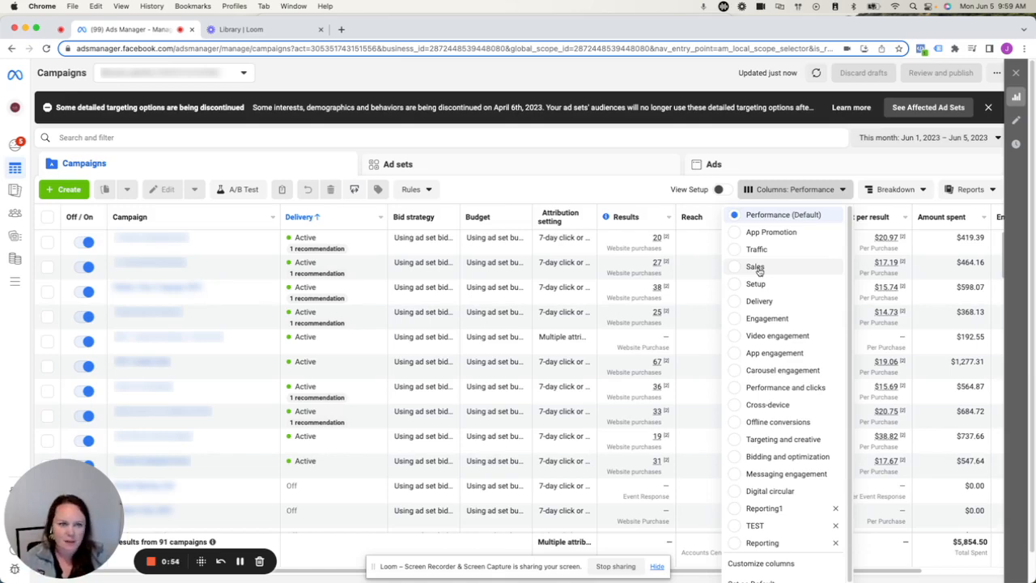
click(771, 563)
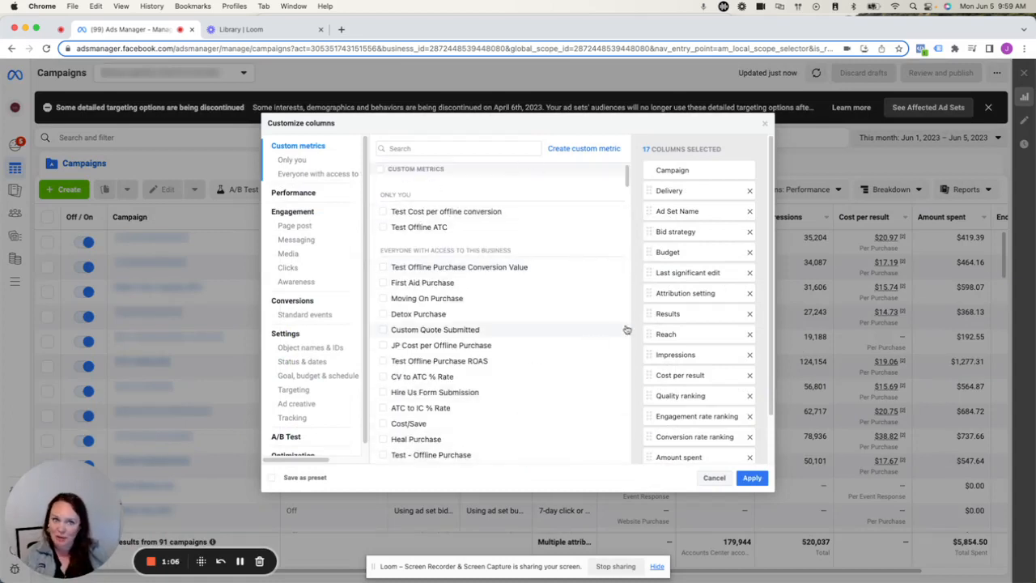
scroll(719, 283, down, 1)
scroll(719, 283, down, 3)
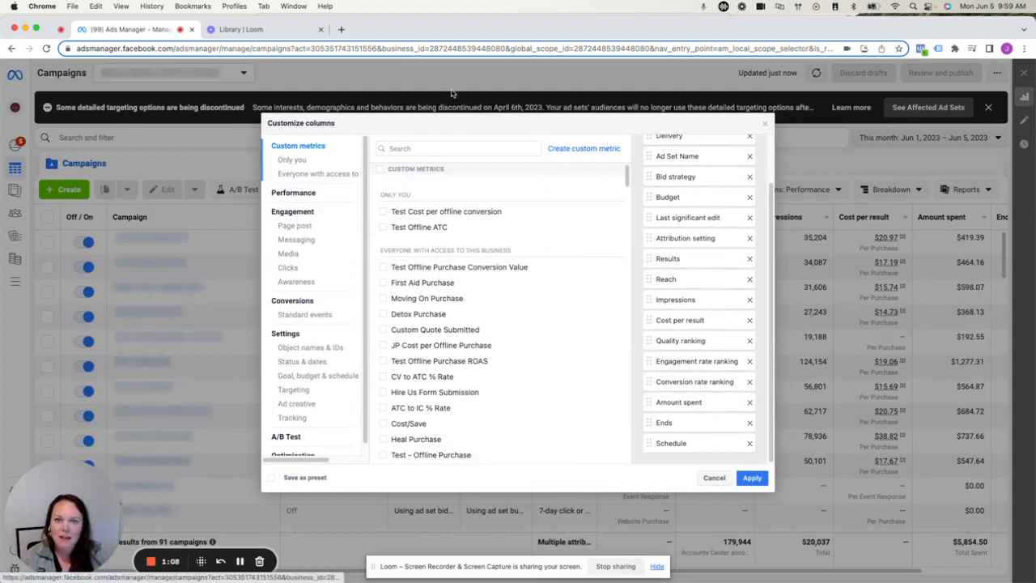
click(442, 147)
text(purchase)
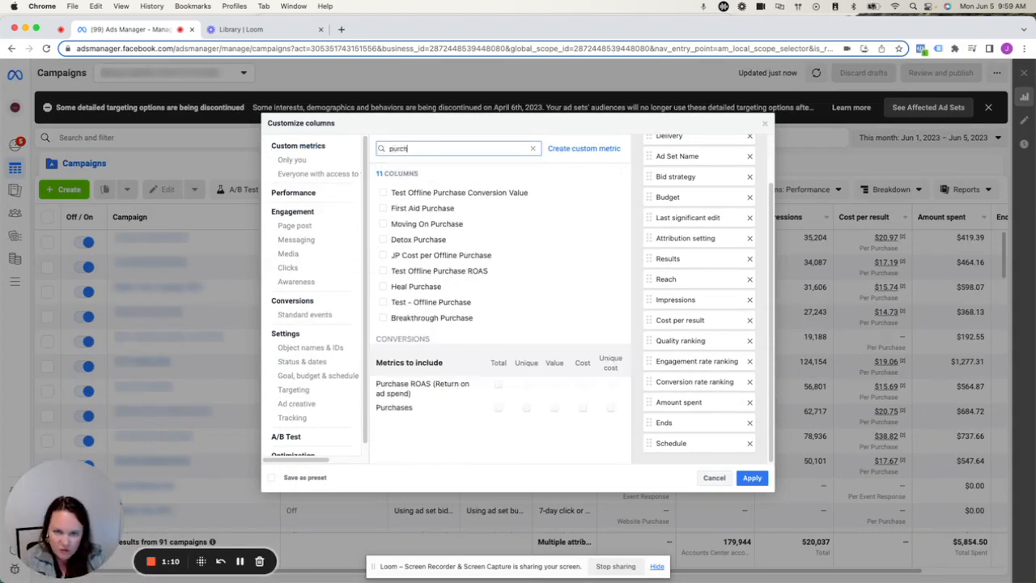
Step: Add the total and value columns for Purchases, plus the total for Purchase ROAS (Return on ad spend)
click(498, 409)
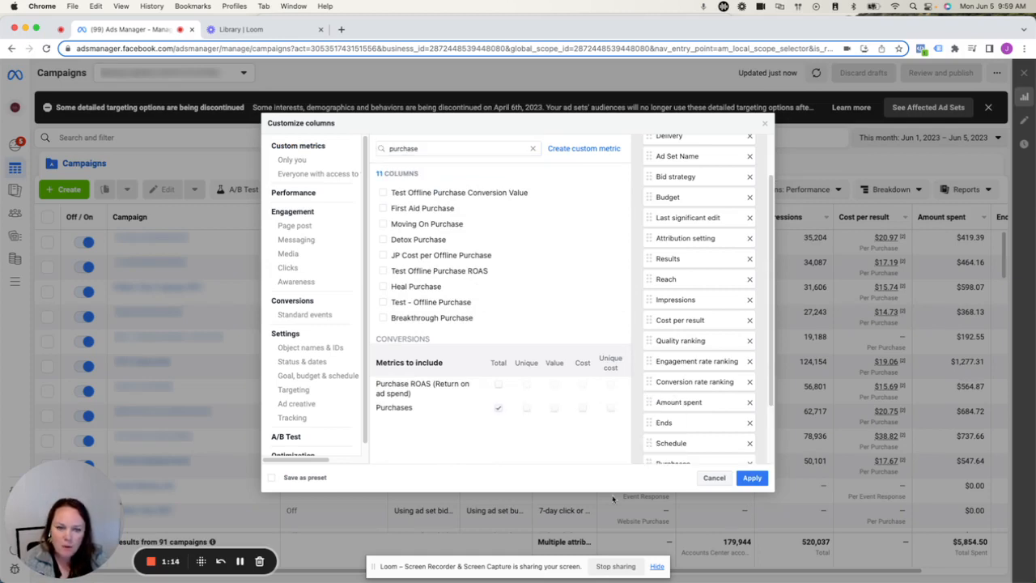
click(553, 409)
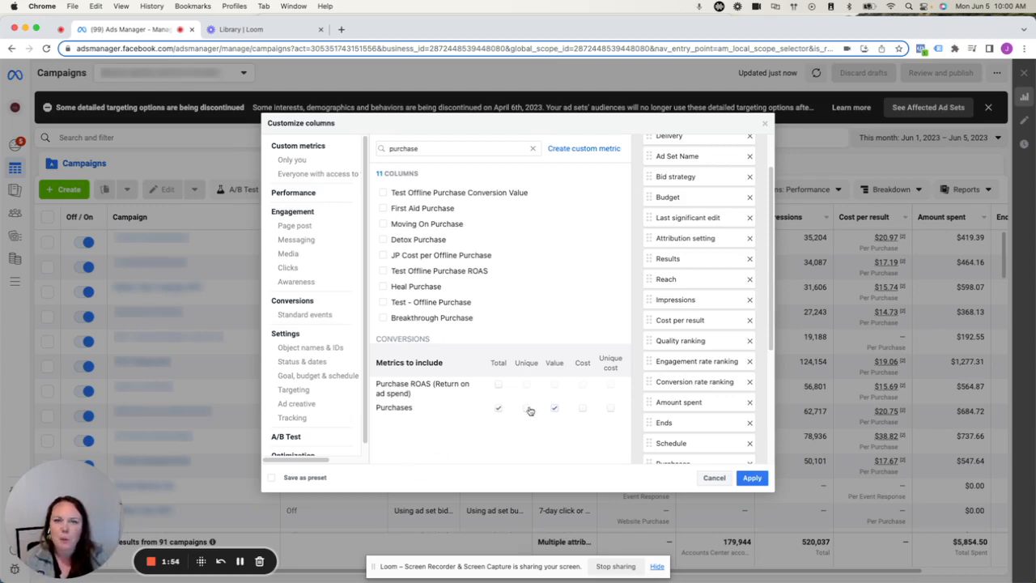
mouse_move(526, 411)
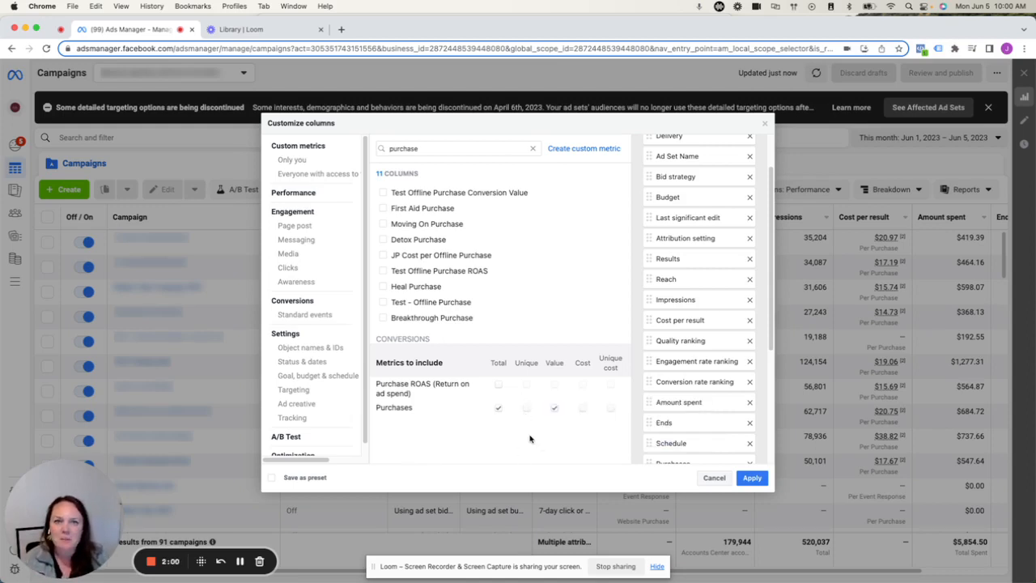
click(498, 385)
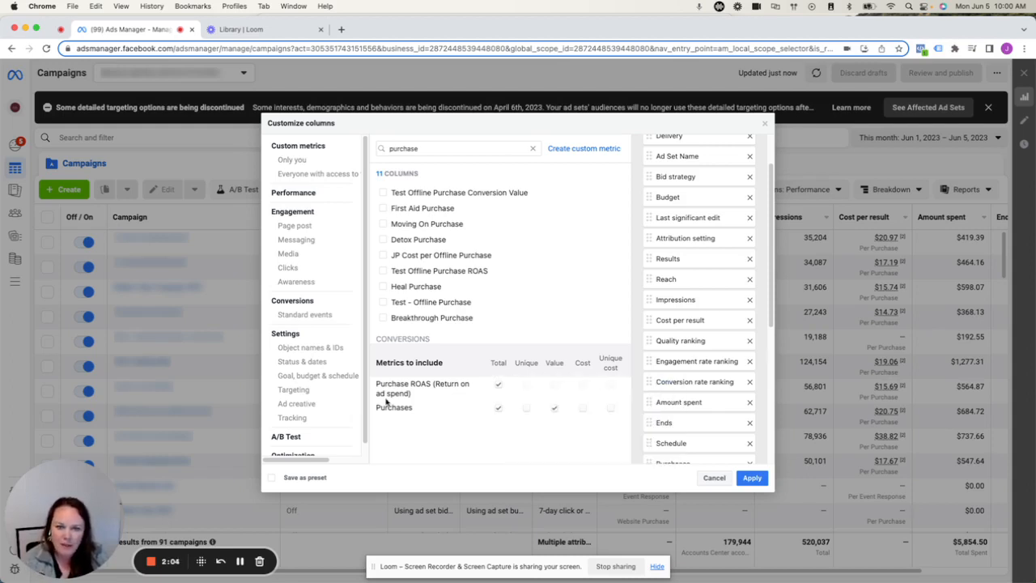
Step: Search the metrics for "add to" and include the total for Adds to cart
click(436, 146)
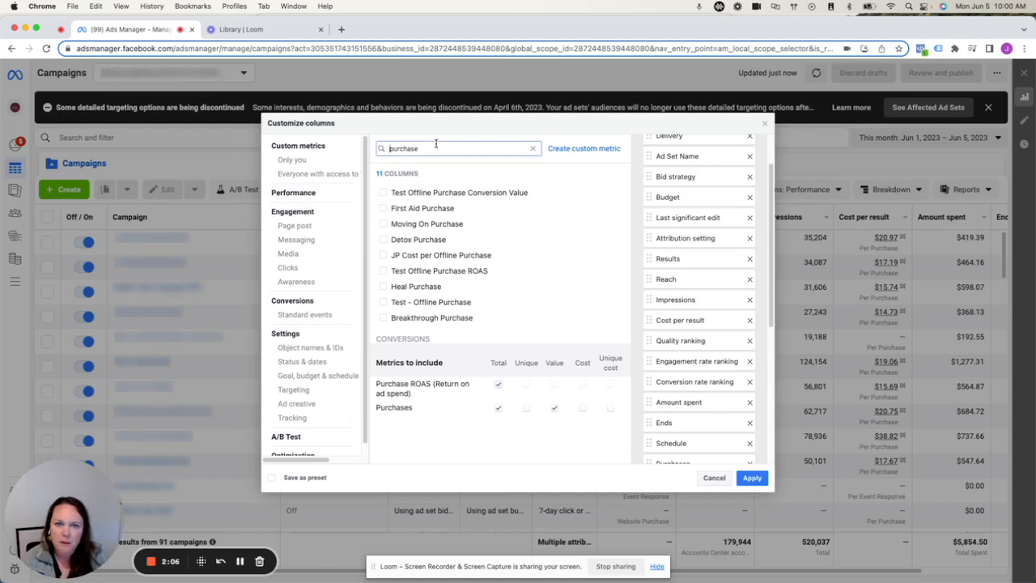
key(super+a)
text(add top)
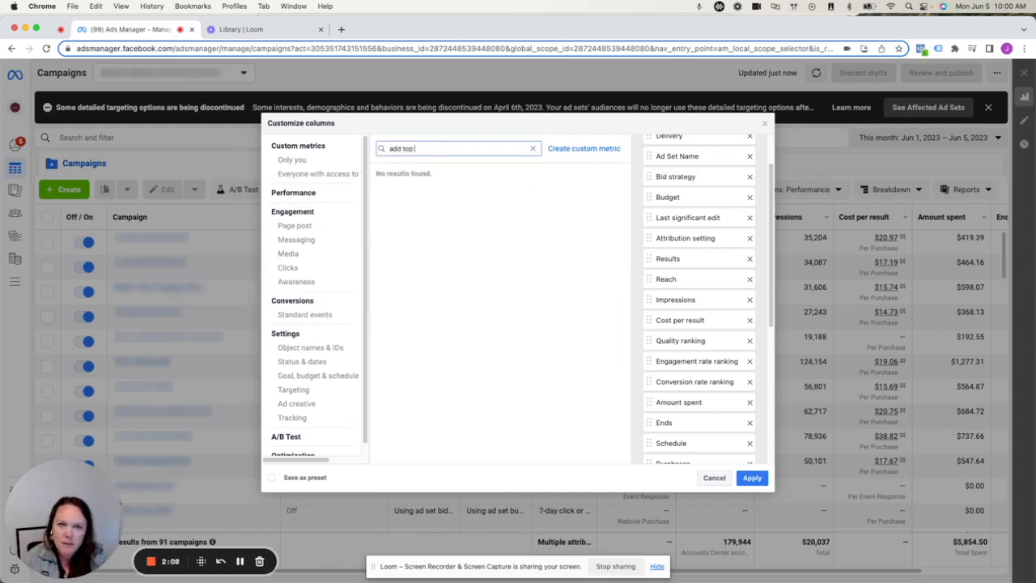
key(BackSpace)
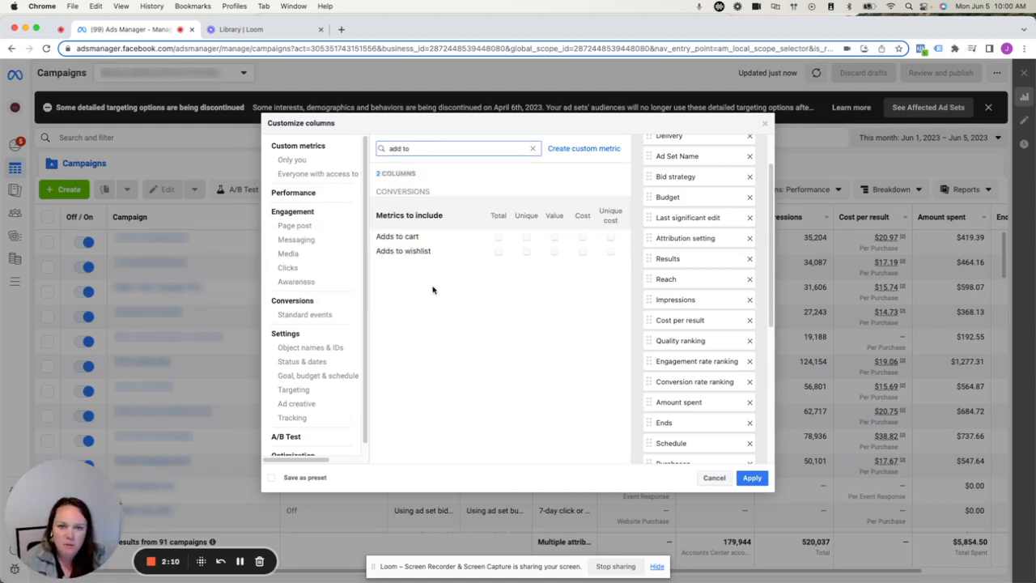
click(498, 237)
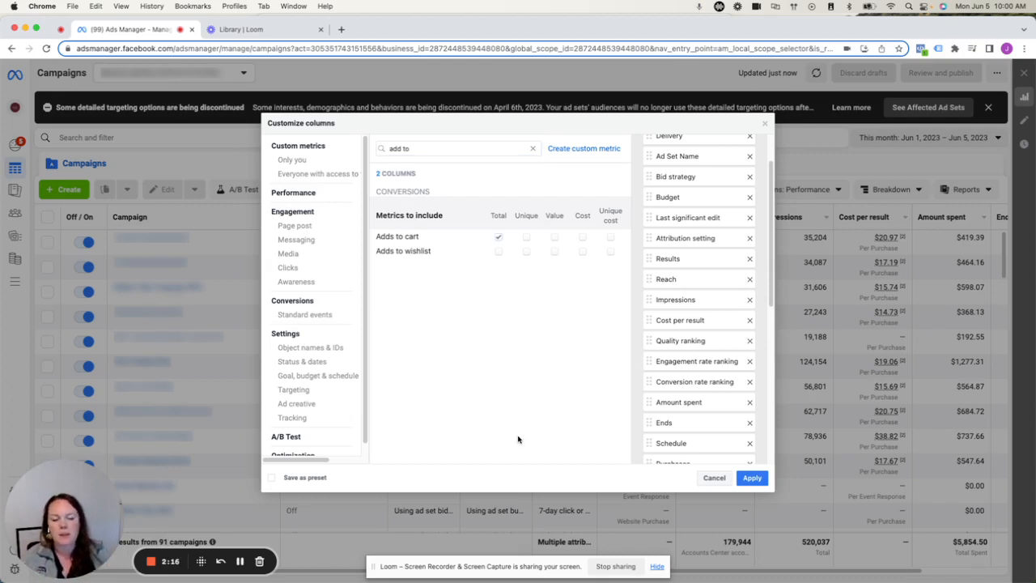
Step: Search the metrics for "ini" and include the total for Checkouts initiated
click(451, 152)
triple_click(451, 152)
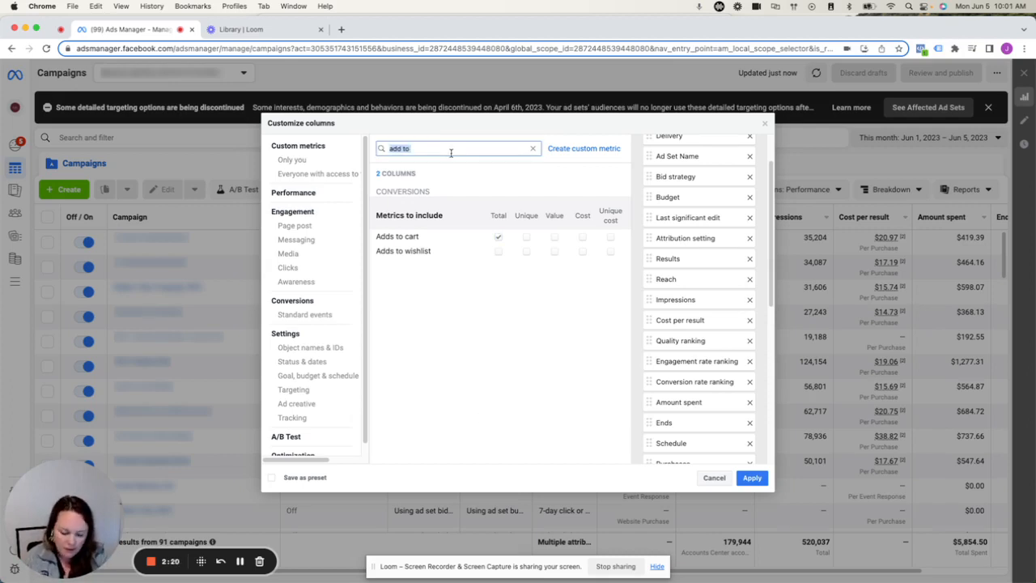
text(ini)
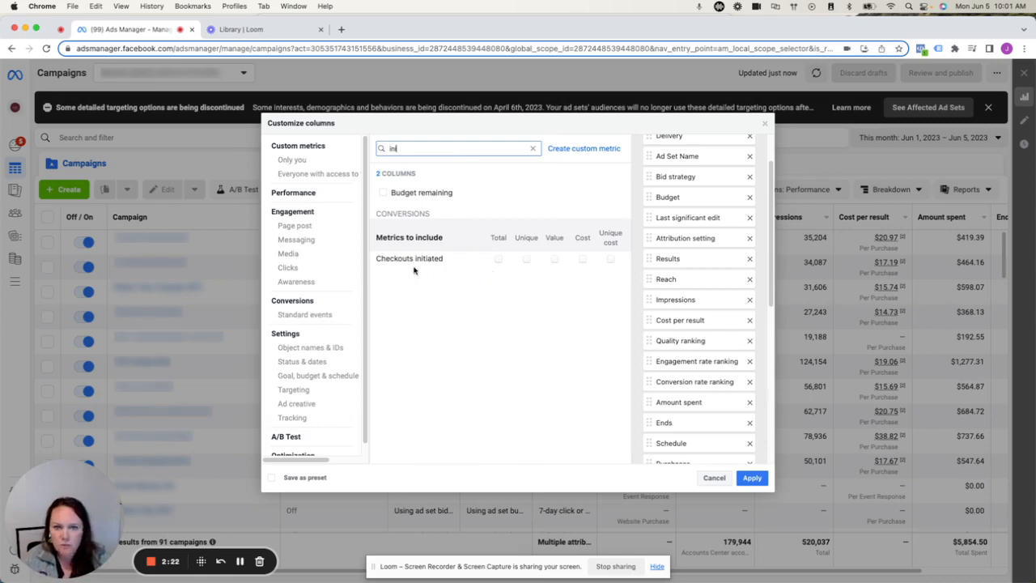
click(498, 260)
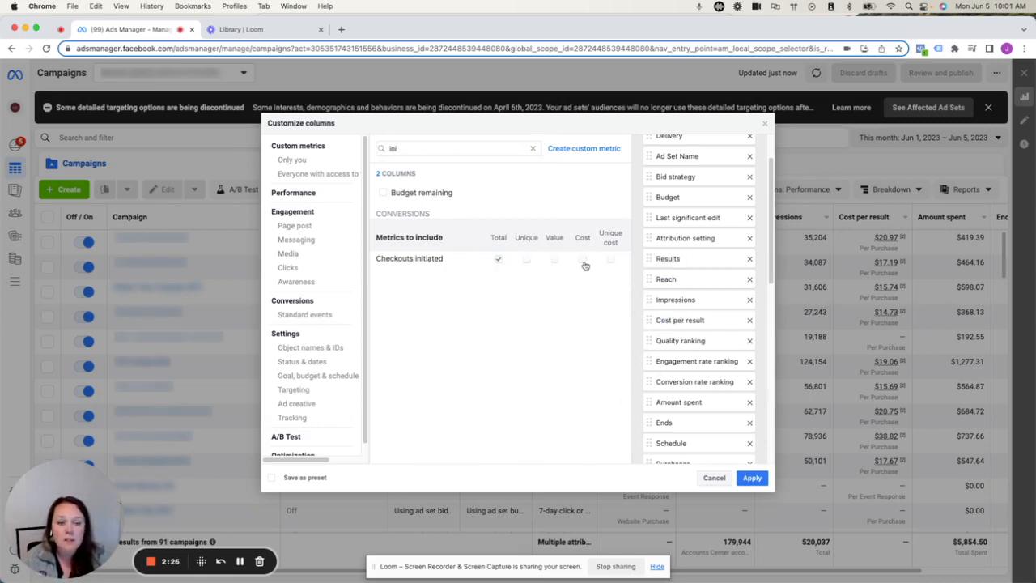
mouse_move(585, 266)
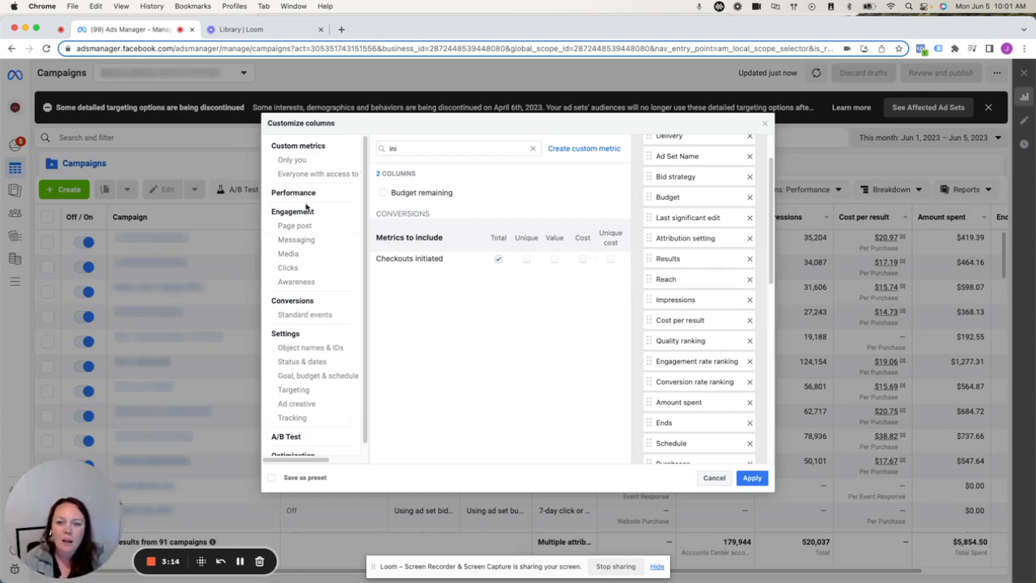
Step: Browse the Engagement, Conversions and remaining metric categories, and add Link clicks from the Clicks metrics
scroll(310, 207, down, 1)
scroll(314, 425, up, 1)
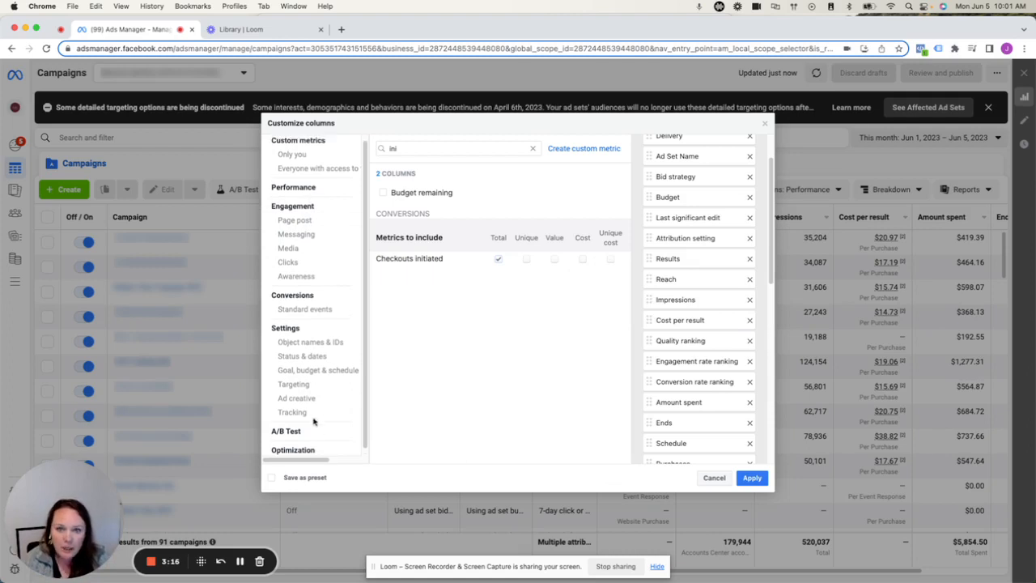
click(307, 227)
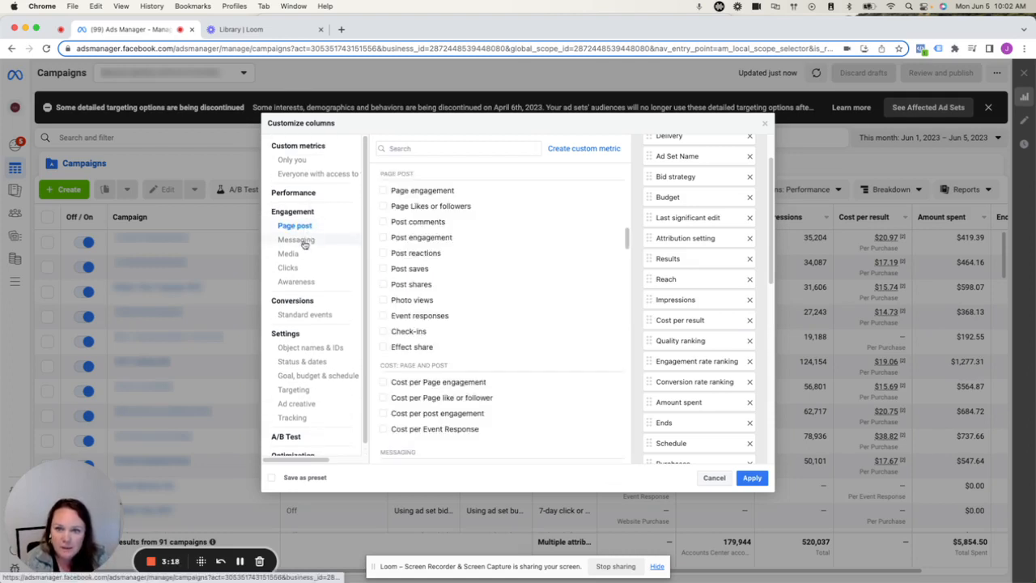
click(302, 241)
click(299, 267)
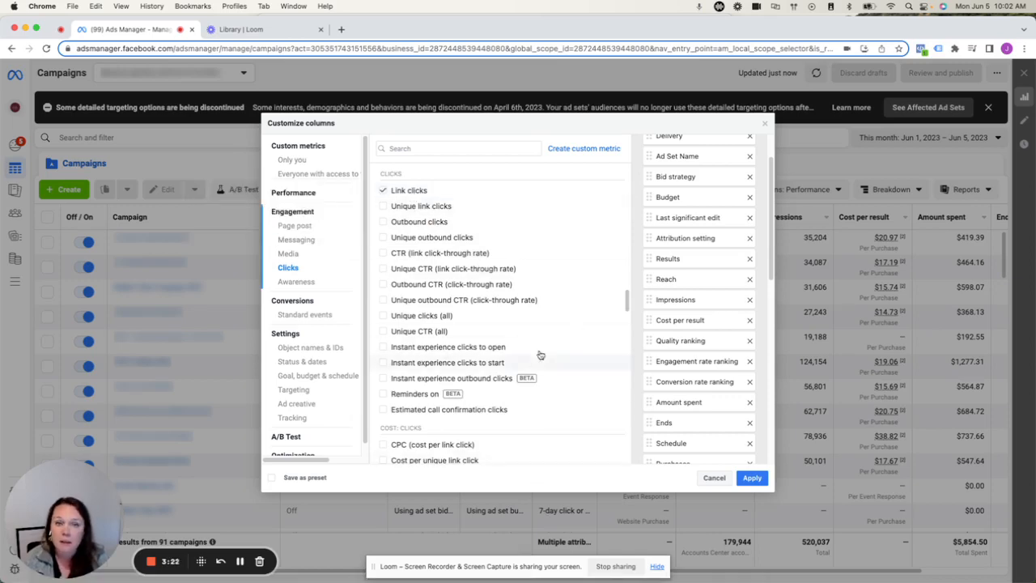
scroll(334, 289, down, 1)
click(299, 304)
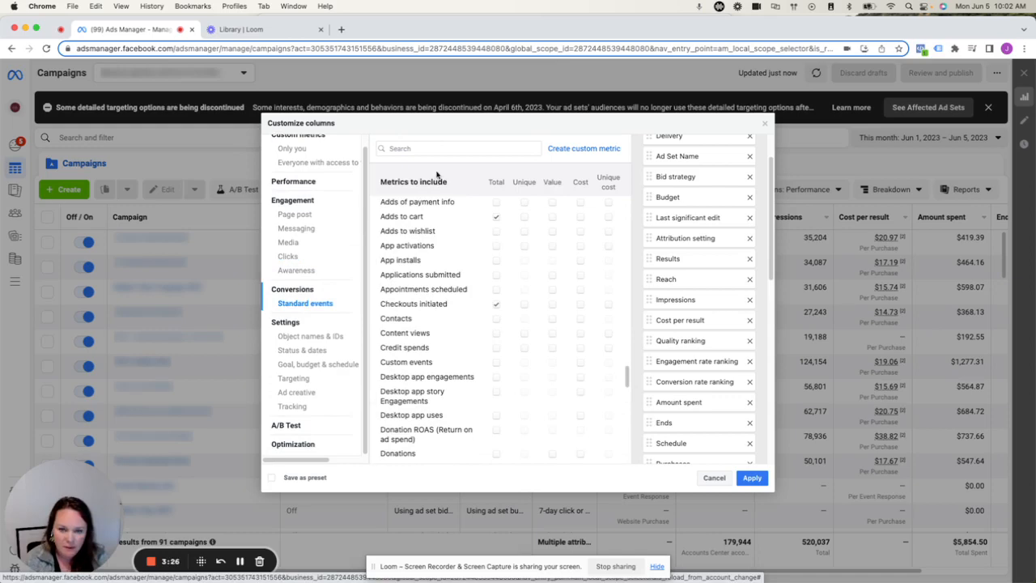
scroll(437, 323, down, 3)
scroll(437, 324, down, 4)
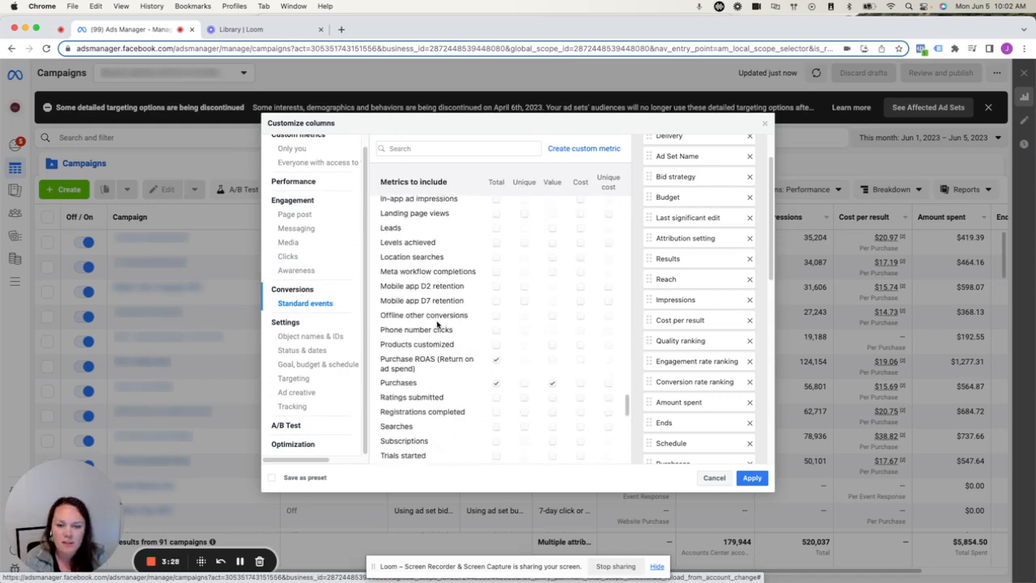
scroll(437, 323, down, 10)
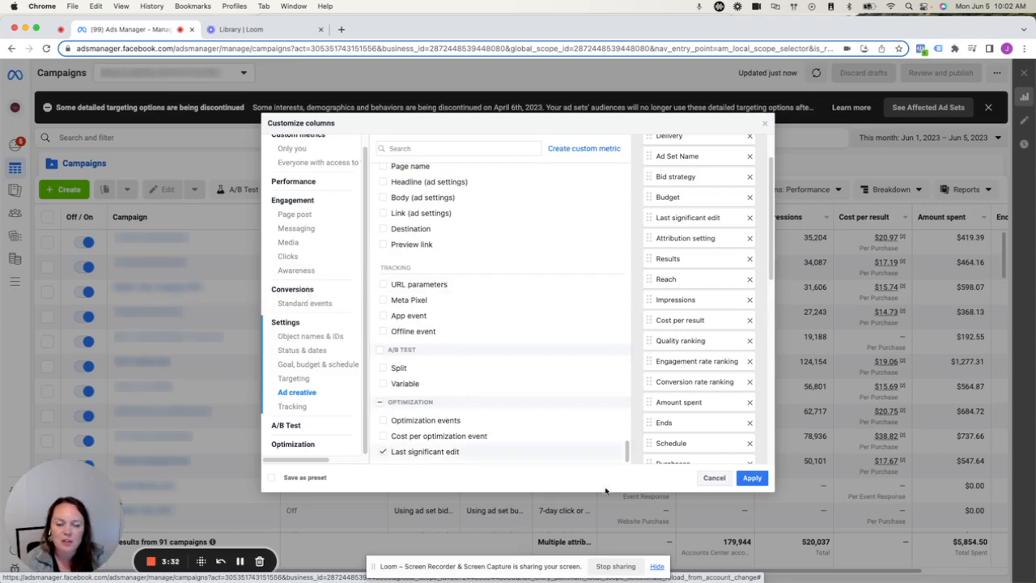
Step: Deselect the website, offline and Meta breakdowns under both Checkouts Initiated and Adds to cart in the selected columns
scroll(701, 326, down, 10)
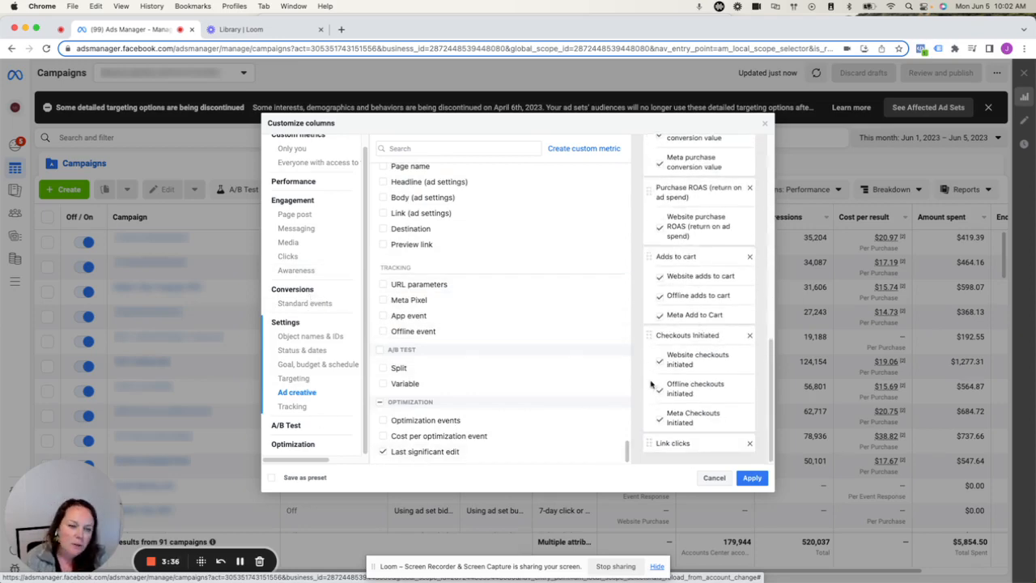
click(660, 419)
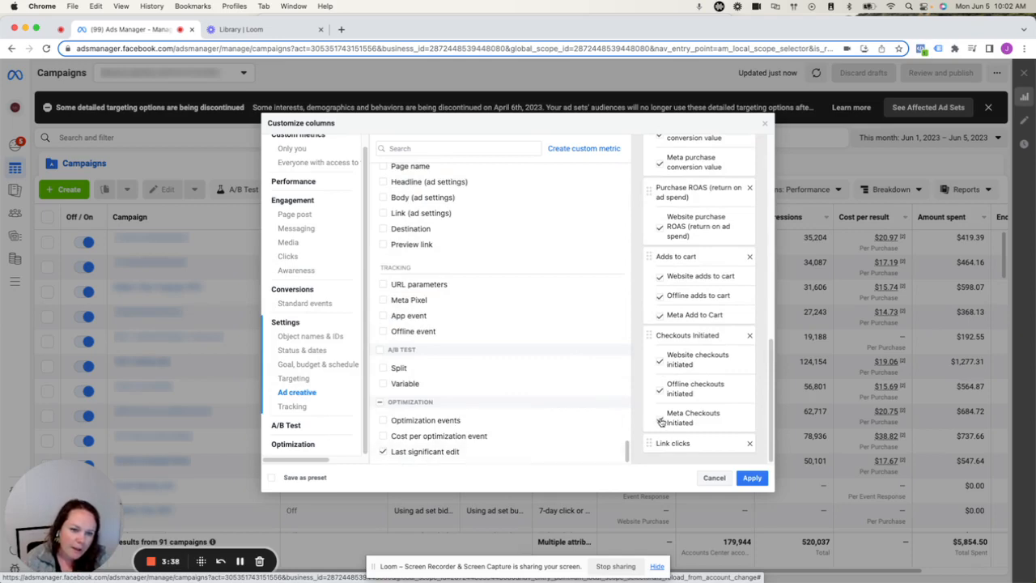
click(660, 389)
click(660, 359)
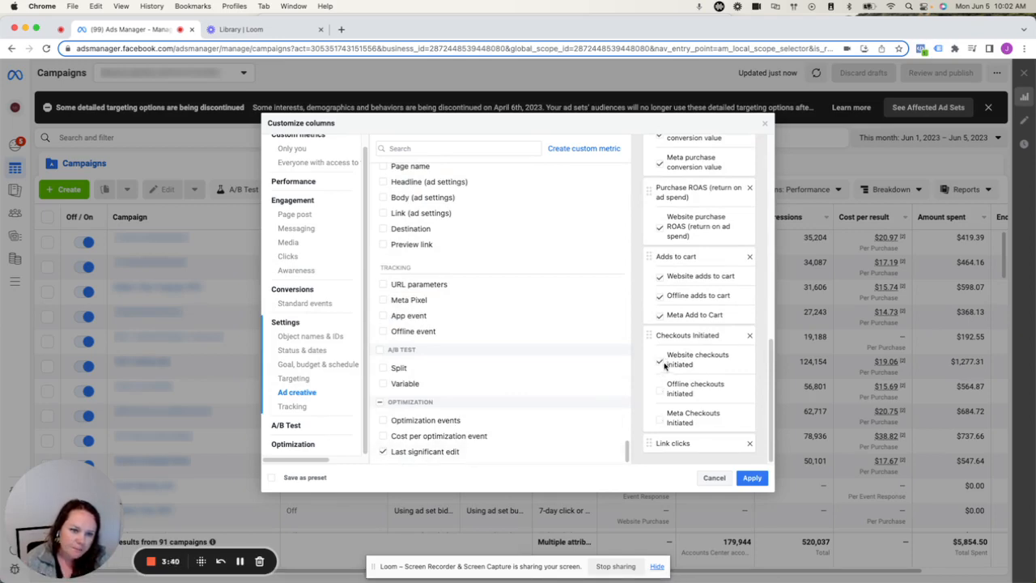
click(660, 314)
click(660, 296)
click(660, 277)
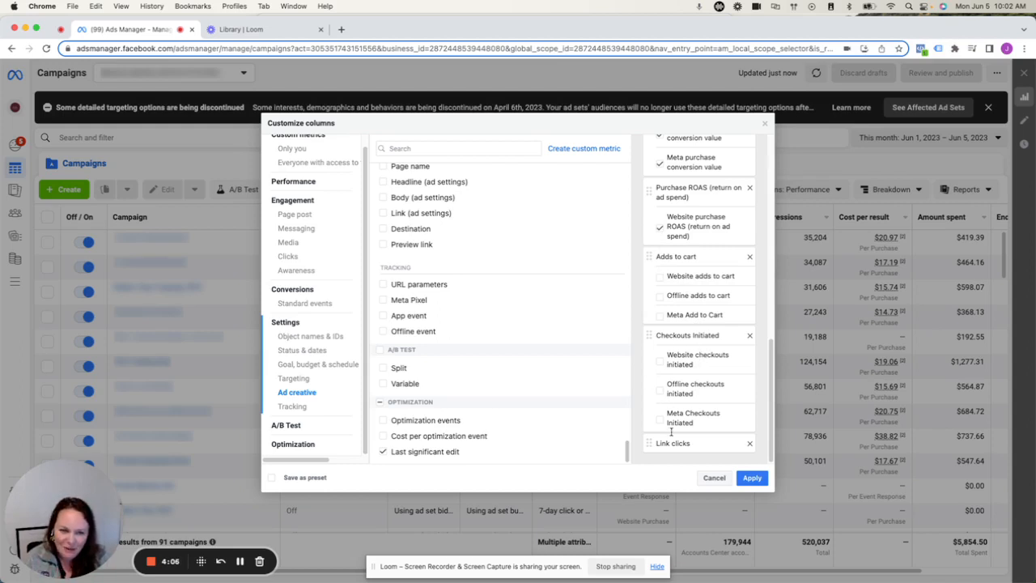
Step: Turn on saving the customized columns as a preset, and switch the campaign table to the Reporting1 column preset
click(292, 479)
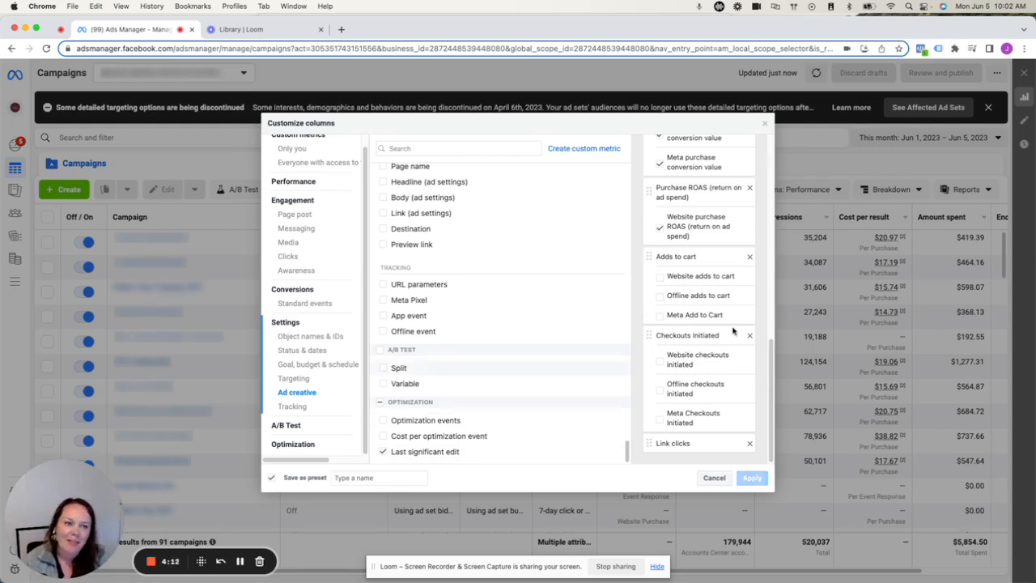
click(240, 561)
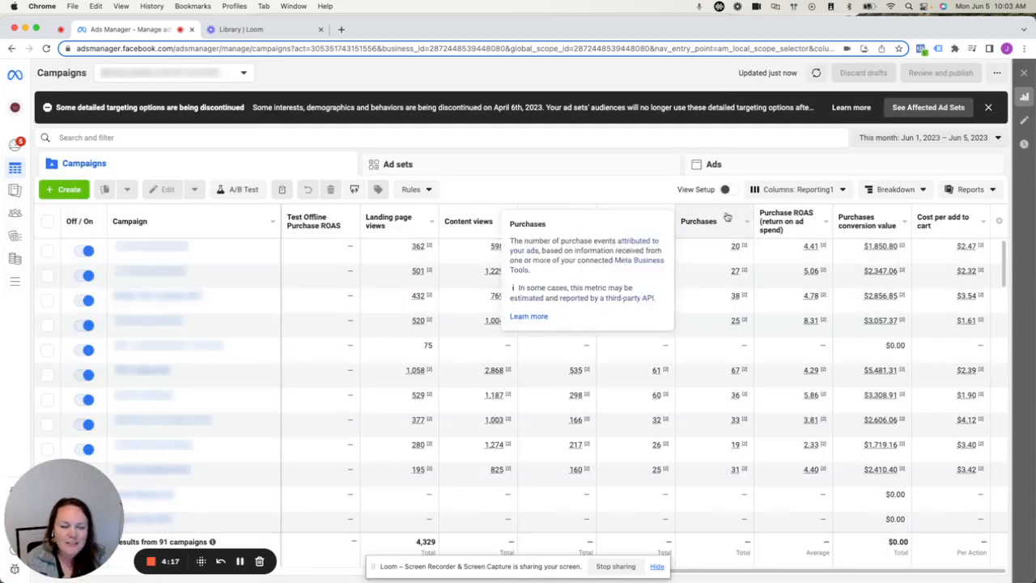
Step: Review the list of column presets and examine the Purchases, Purchase ROAS, conversion value and cost per add to cart columns
click(788, 193)
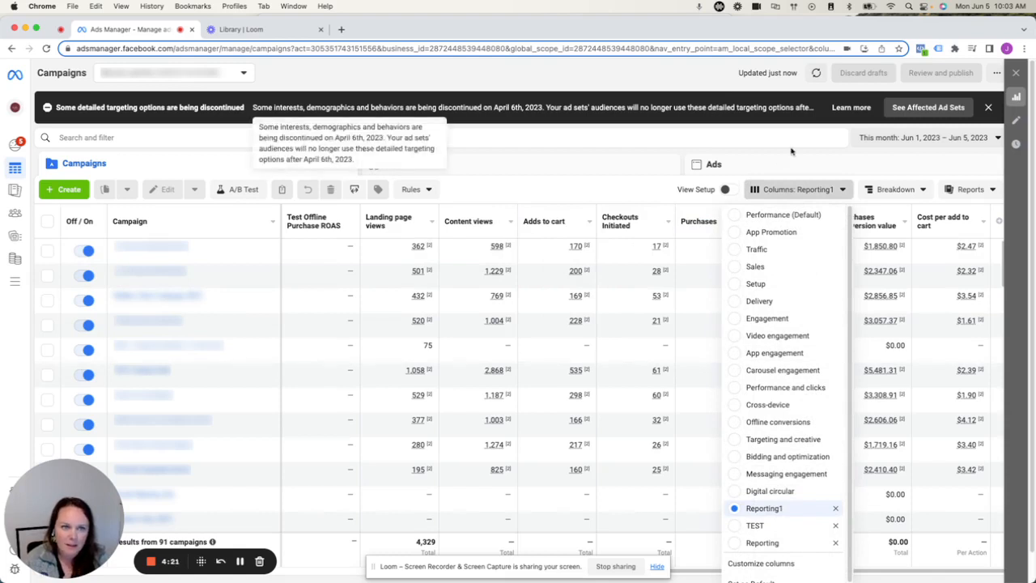
click(797, 189)
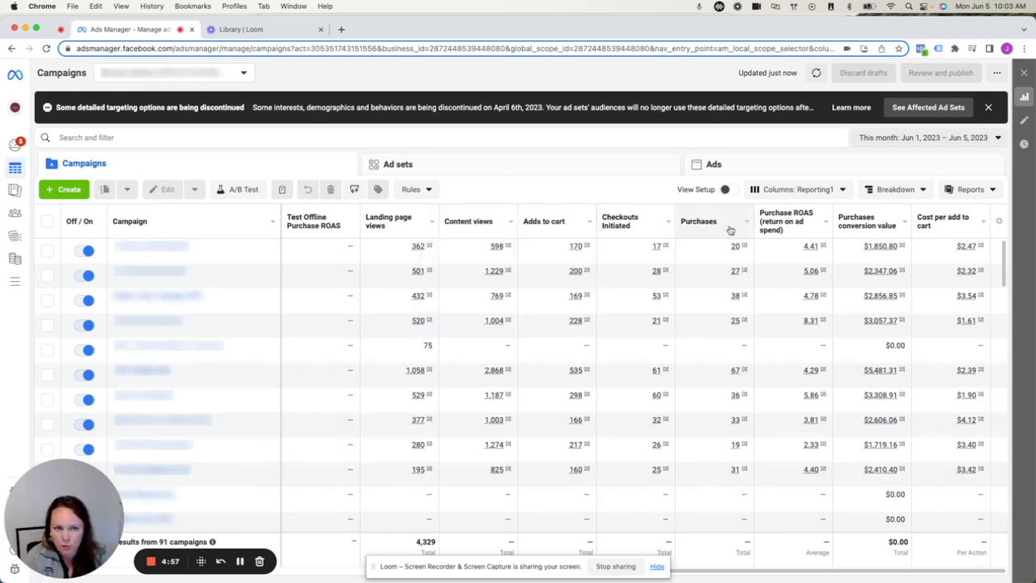
mouse_move(776, 228)
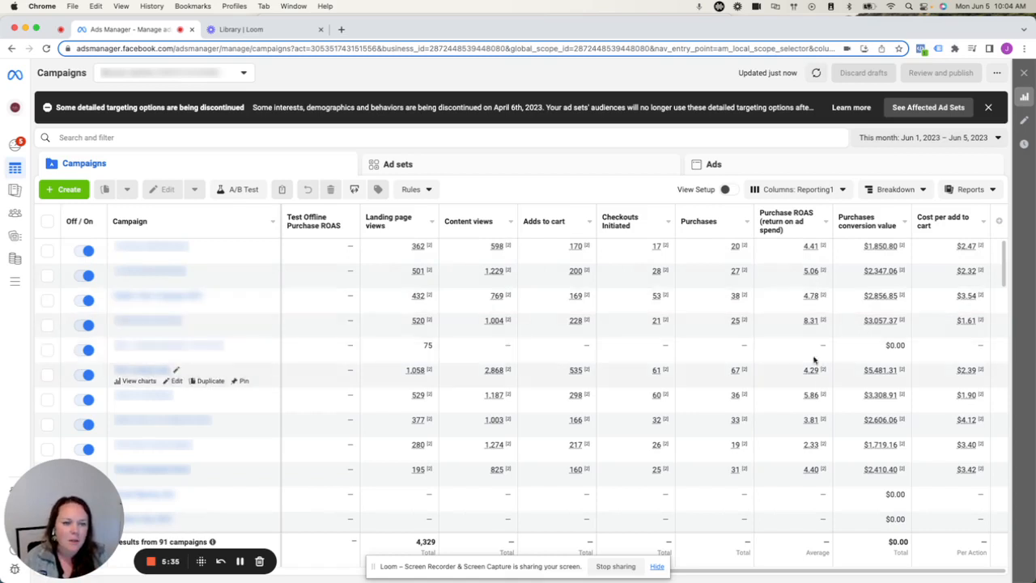
mouse_move(817, 234)
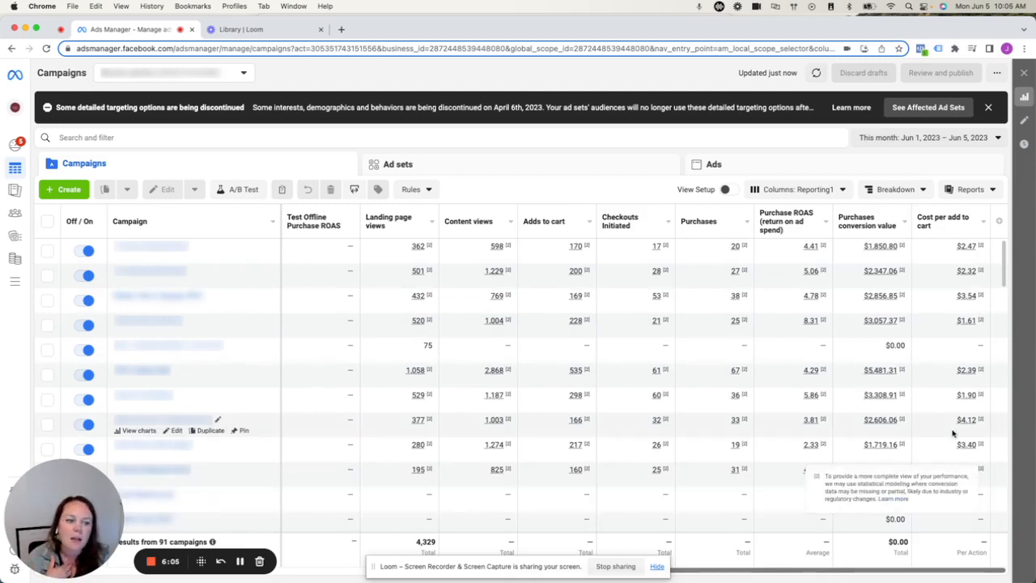
mouse_move(974, 425)
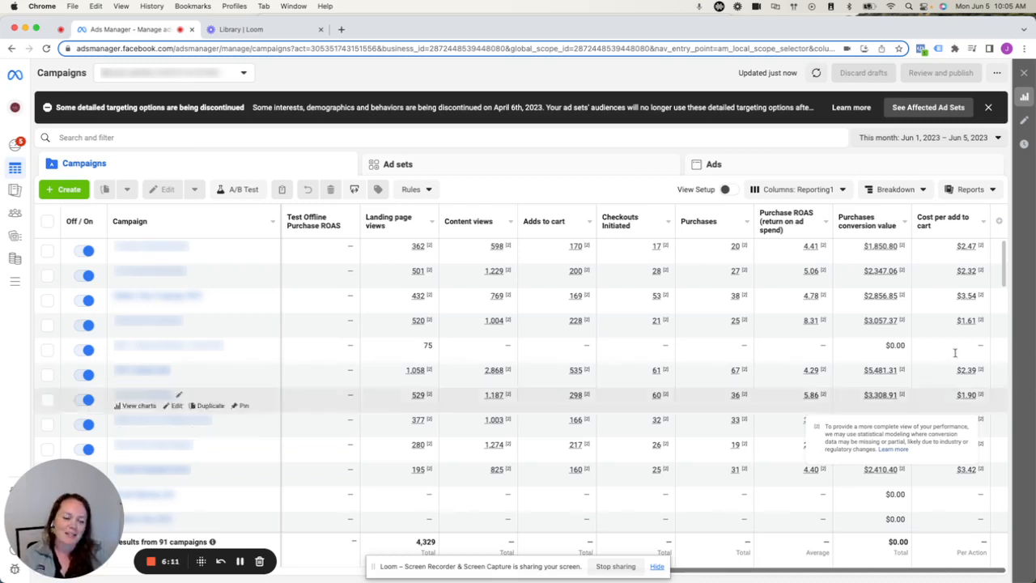
mouse_move(985, 533)
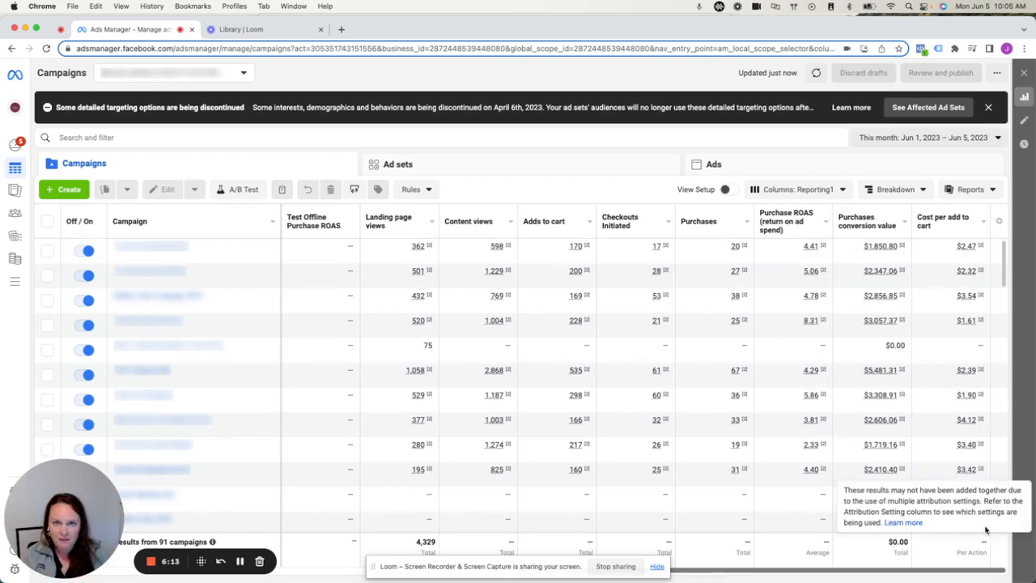